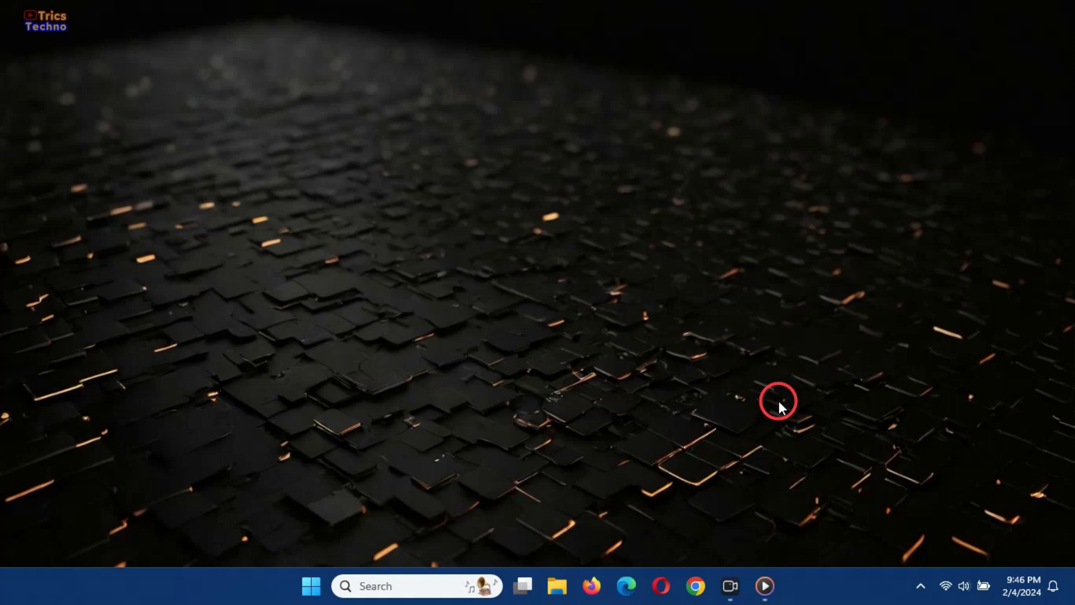
Launch Settings and go to the Personalization page.
{"action": "left_click", "coordinate": [313, 588]}
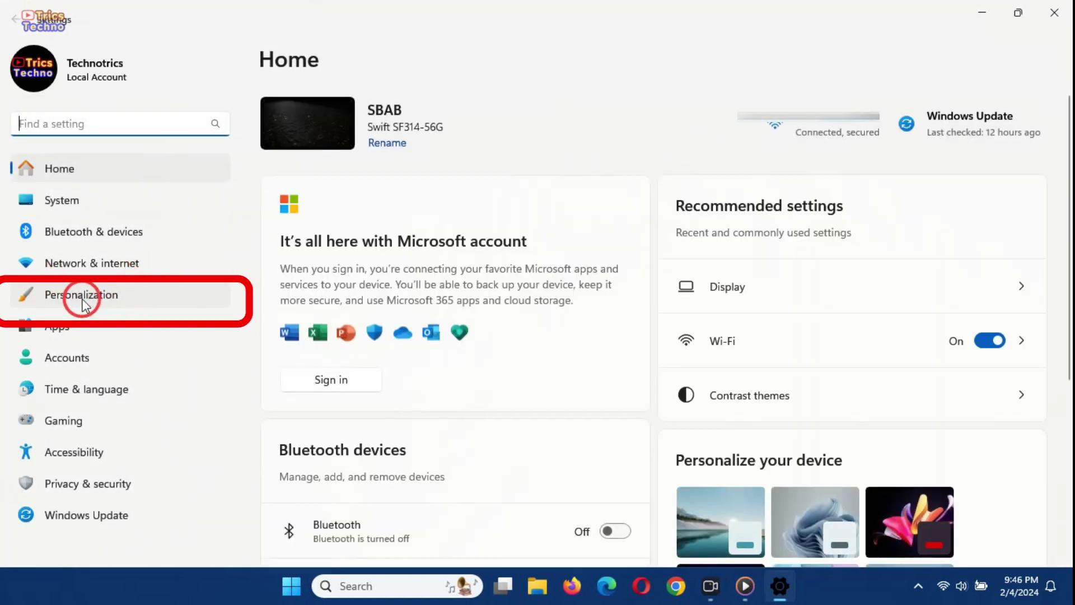
{"action": "left_click", "coordinate": [101, 295]}
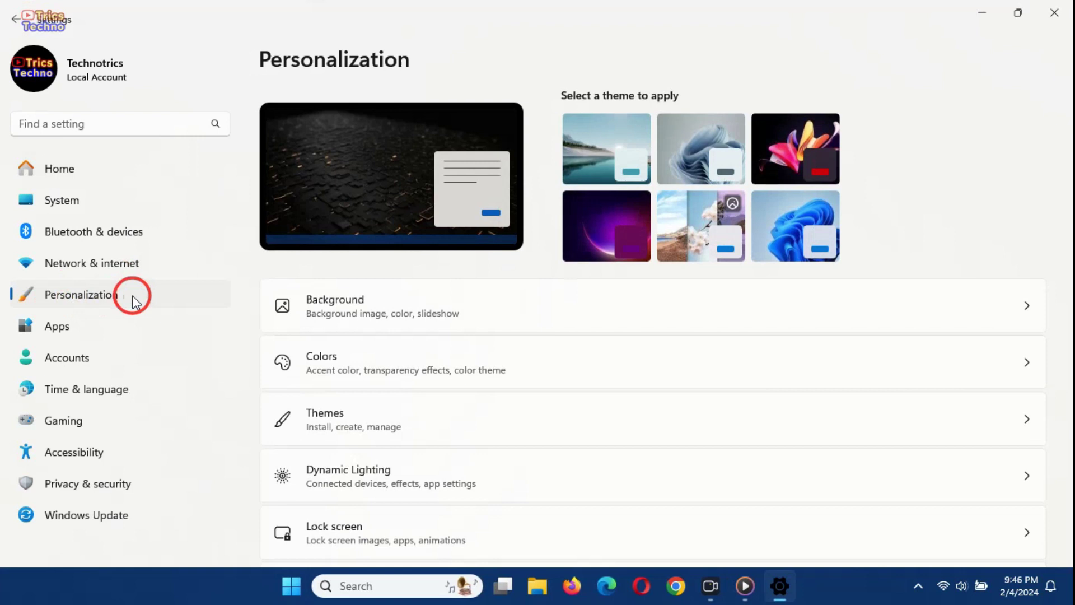
{"action": "scroll", "coordinate": [328, 352], "scroll_direction": "down", "scroll_amount": 2}
{"action": "scroll", "coordinate": [367, 457], "scroll_direction": "down", "scroll_amount": 1}
{"action": "scroll", "coordinate": [340, 420], "scroll_direction": "down", "scroll_amount": 1}
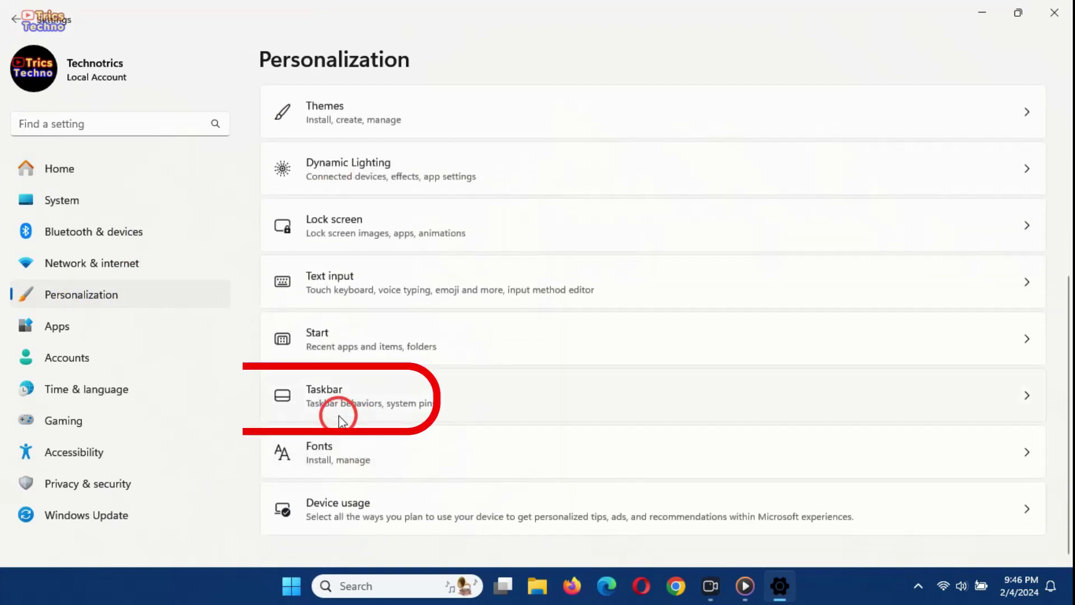
Open Taskbar settings and expand Taskbar behaviors to reach 'Show seconds in system tray clock'.
{"action": "left_click", "coordinate": [312, 400]}
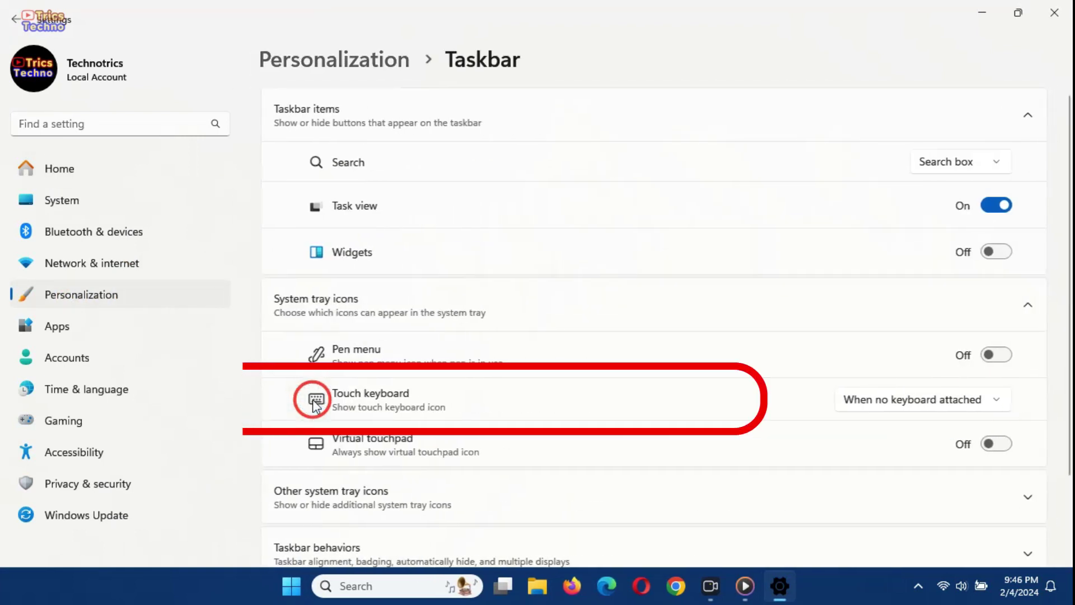
{"action": "scroll", "coordinate": [319, 402], "scroll_direction": "down", "scroll_amount": 1}
{"action": "scroll", "coordinate": [344, 391], "scroll_direction": "down", "scroll_amount": 2}
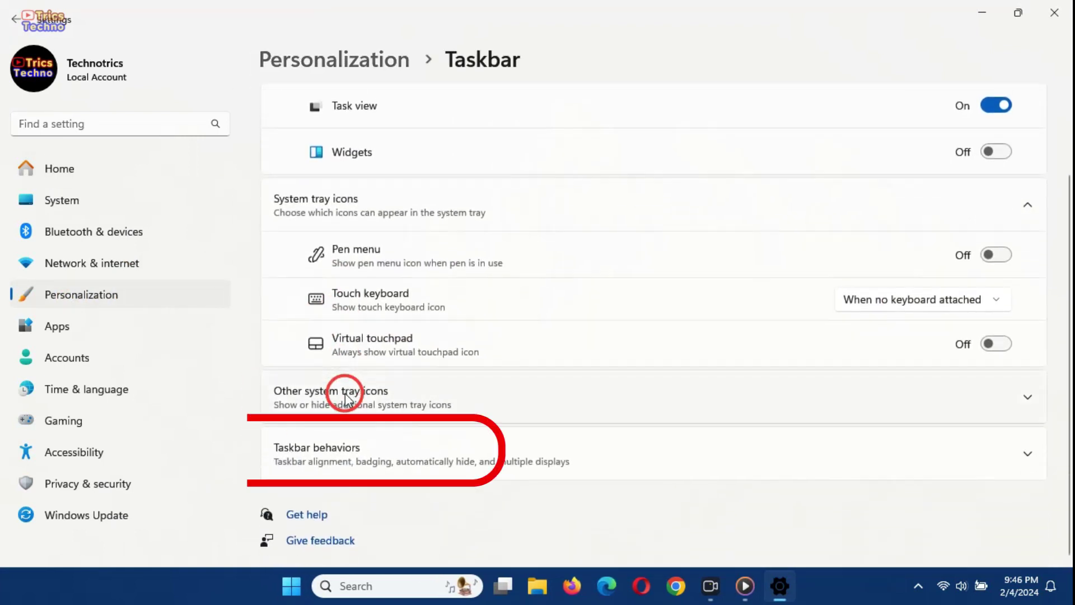
{"action": "left_click", "coordinate": [340, 462]}
{"action": "scroll", "coordinate": [343, 452], "scroll_direction": "down", "scroll_amount": 2}
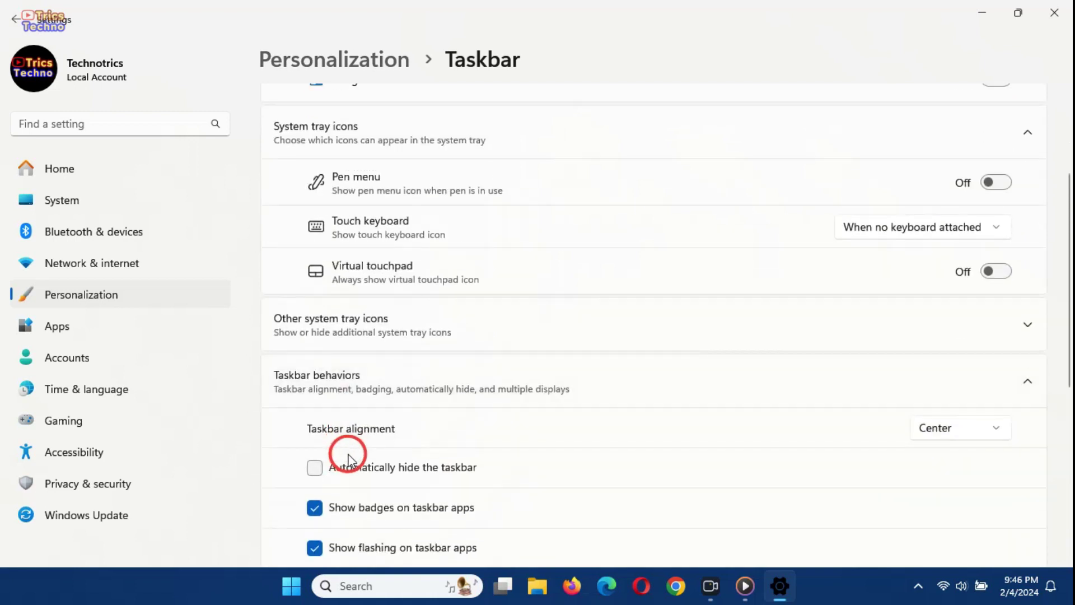
{"action": "scroll", "coordinate": [348, 458], "scroll_direction": "down", "scroll_amount": 2}
{"action": "scroll", "coordinate": [360, 444], "scroll_direction": "down", "scroll_amount": 1}
{"action": "scroll", "coordinate": [361, 446], "scroll_direction": "down", "scroll_amount": 2}
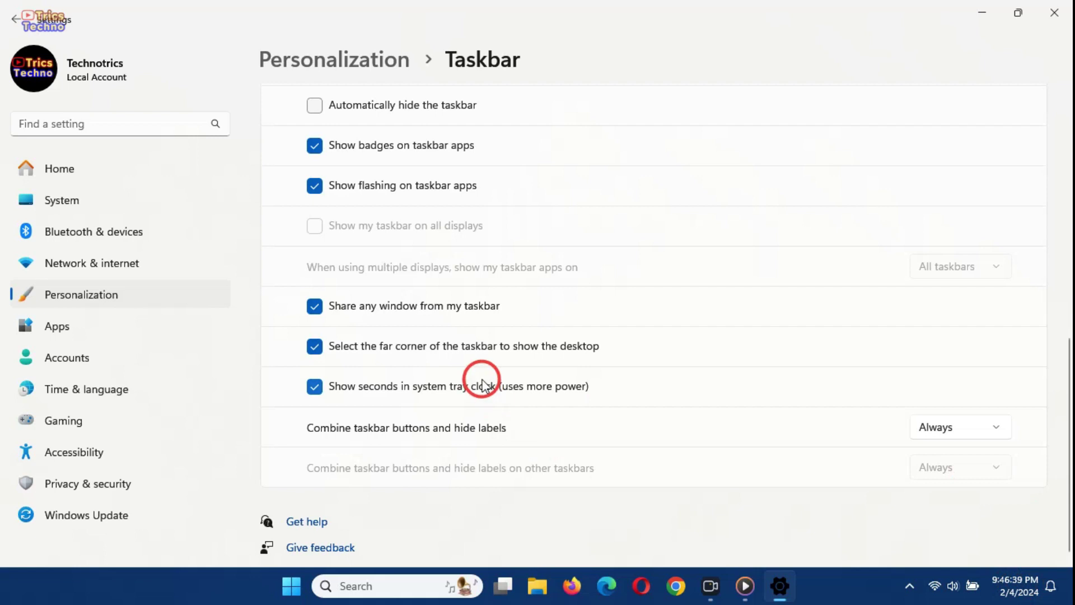
{"action": "scroll", "coordinate": [481, 382], "scroll_direction": "down", "scroll_amount": 1}
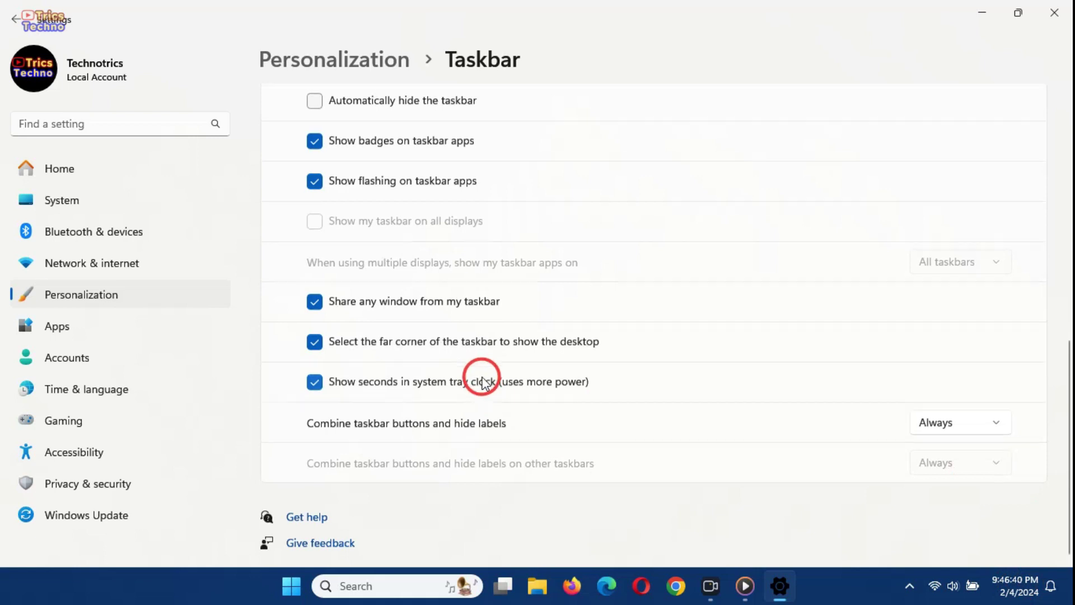
Close the Settings window, returning to the desktop with the seconds clock showing.
{"action": "left_click", "coordinate": [1039, 7]}
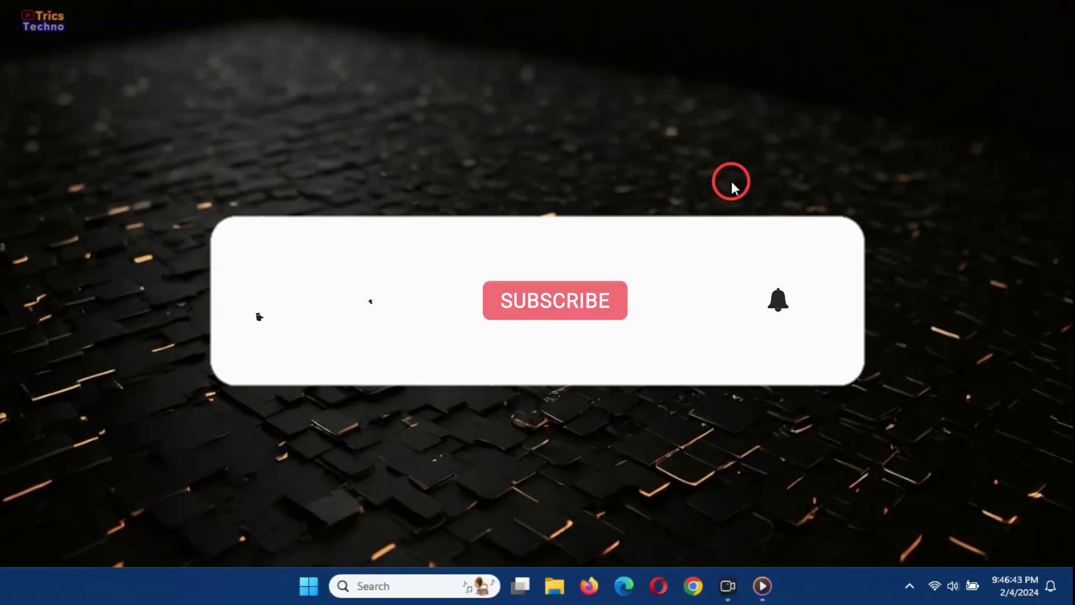